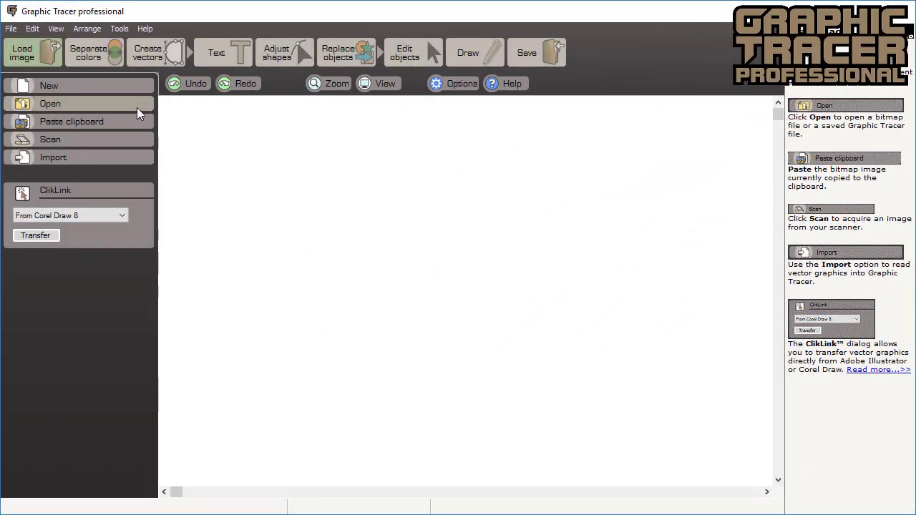
- Load Running-photo.jpg from the Samples folder
left_click(137, 107)
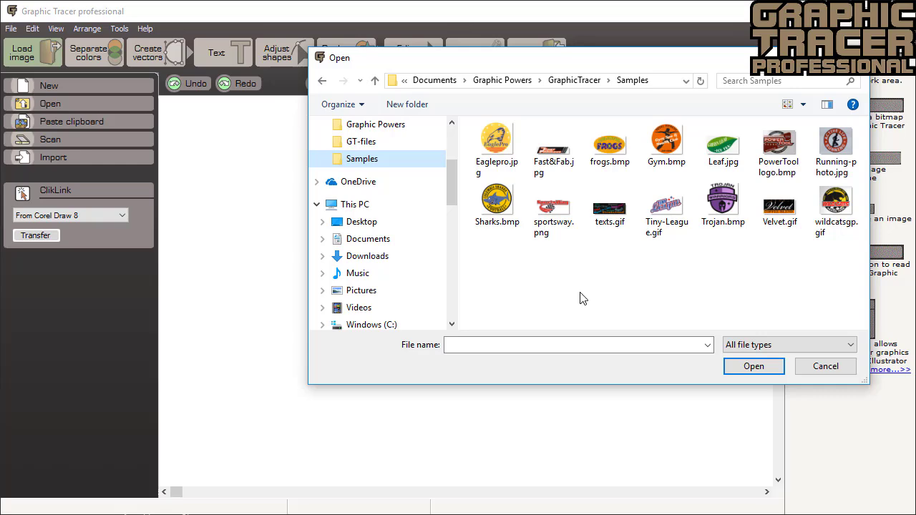
double_click(829, 143)
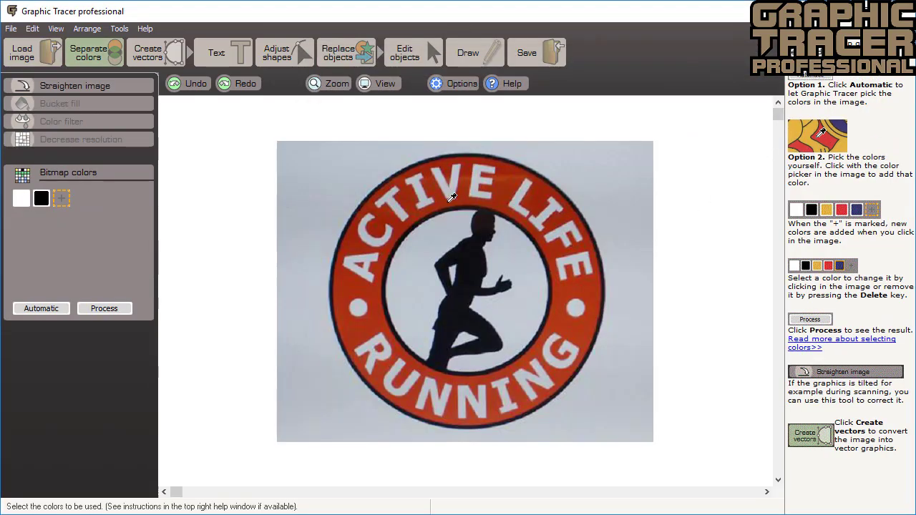
- Add the logo's red to the palette with the eyedropper
scroll(470, 285, "up", 1)
scroll(470, 285, "up", 2)
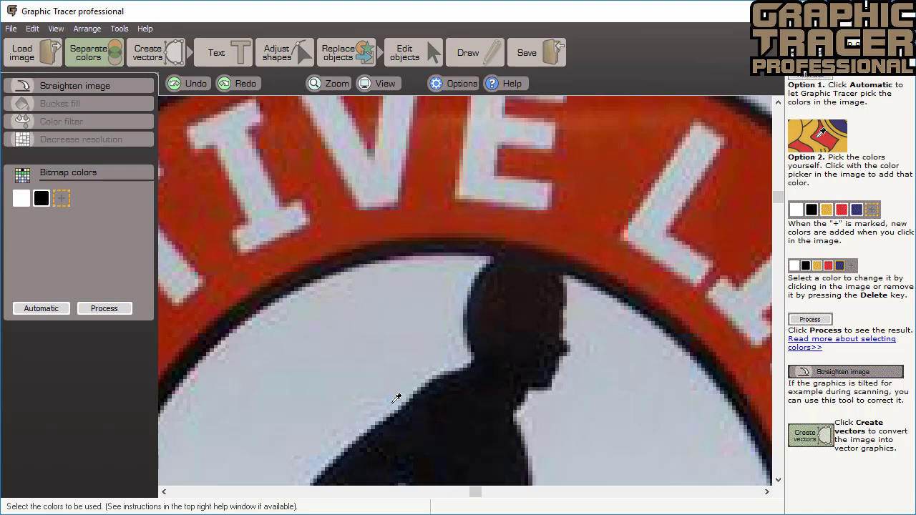
scroll(396, 394, "down", 3)
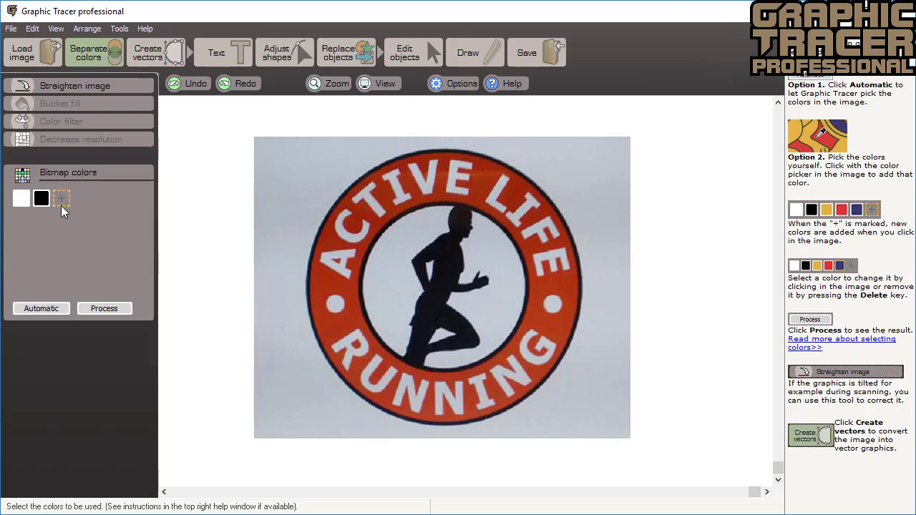
left_click(355, 321)
- Resample the first swatch as the grey background and process the photo into flat colours
left_click(23, 200)
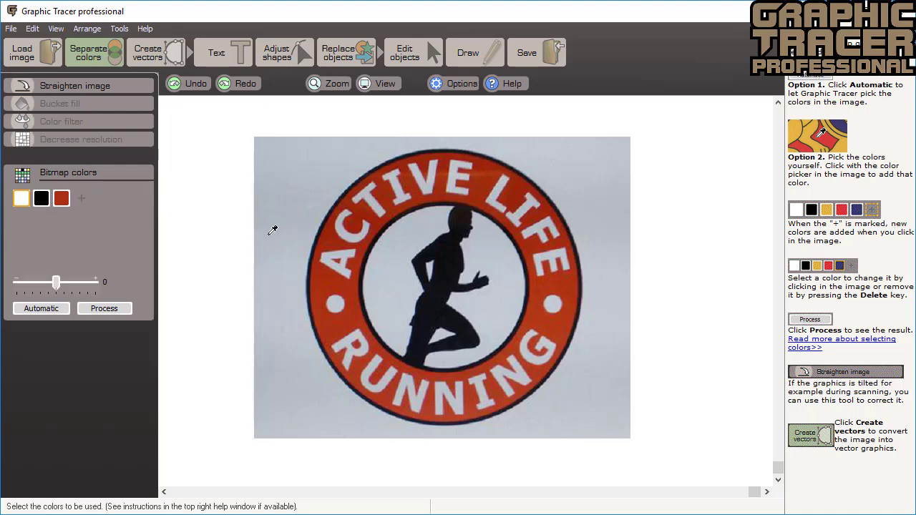
left_click(293, 216)
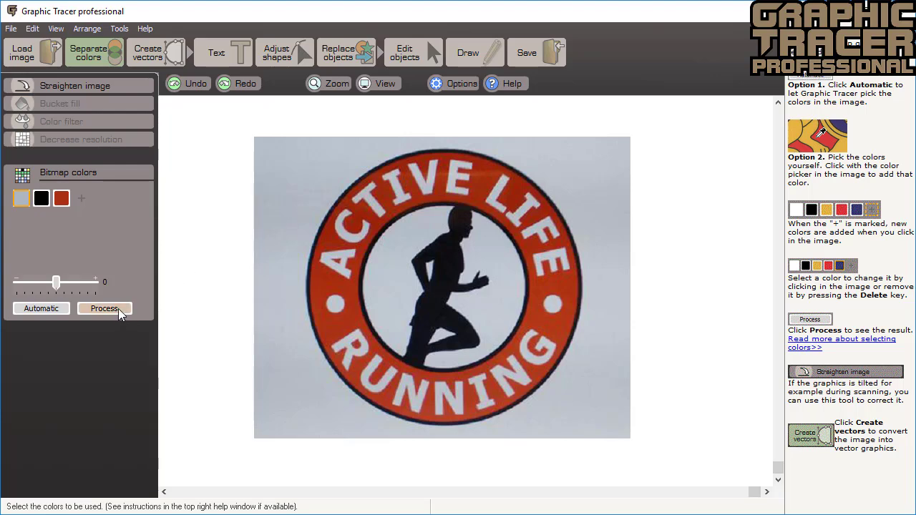
left_click(119, 312)
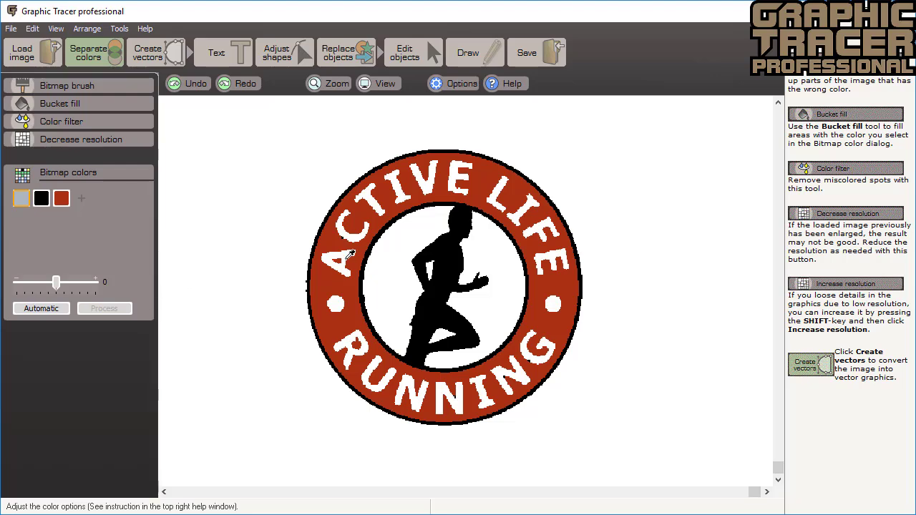
- Use Color filter to remove the black speck inside the red ring
scroll(350, 250, "up", 5)
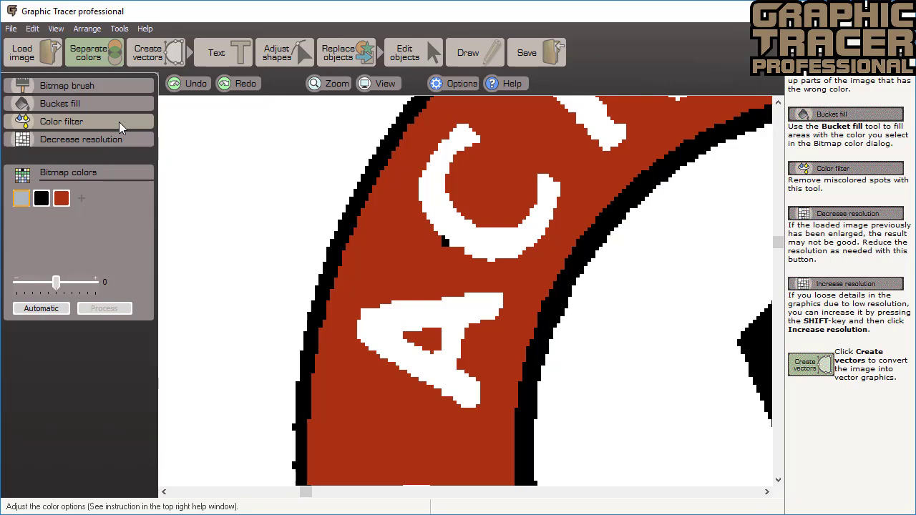
left_click(118, 122)
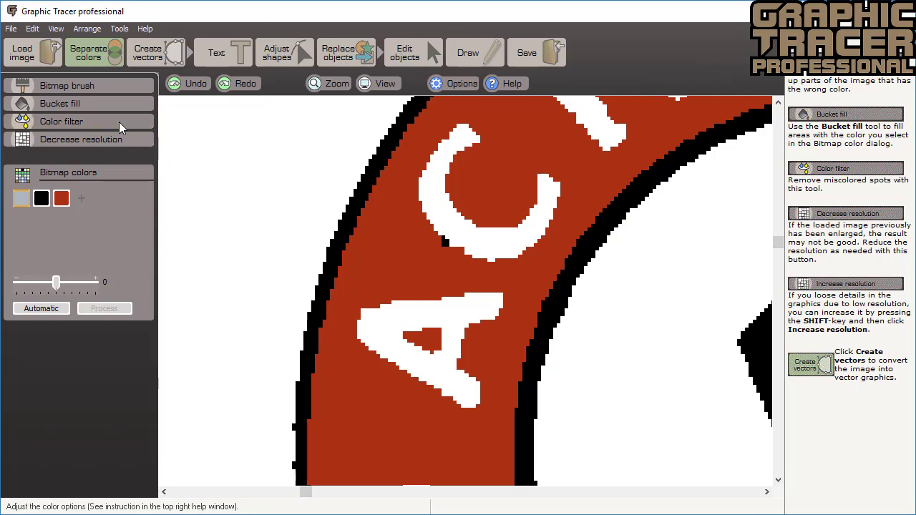
left_click(447, 241)
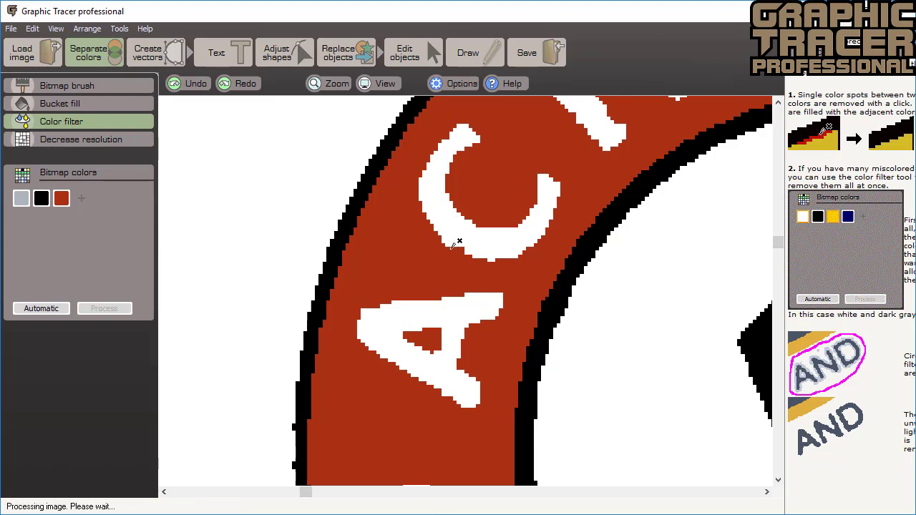
- Filter red and grey, then lasso around NING to clear its stray spots
scroll(454, 243, "down", 4)
scroll(272, 140, "up", 4)
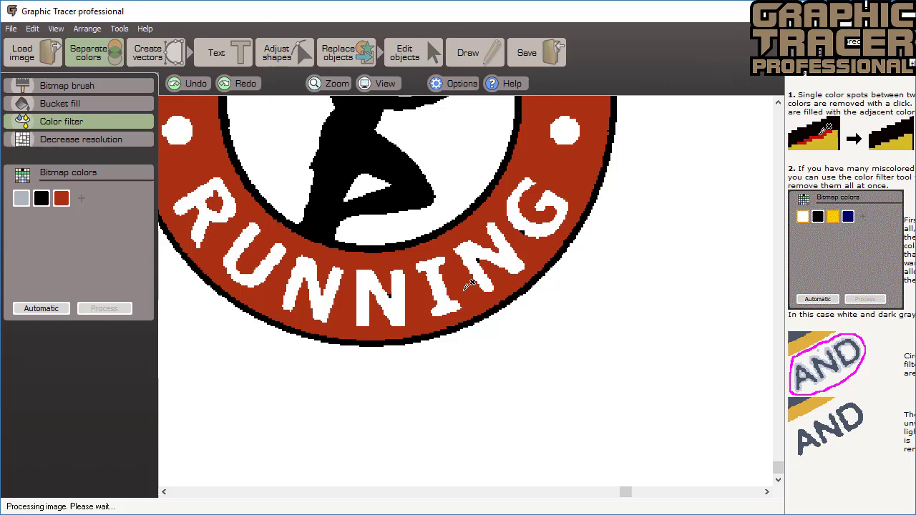
left_click(61, 198)
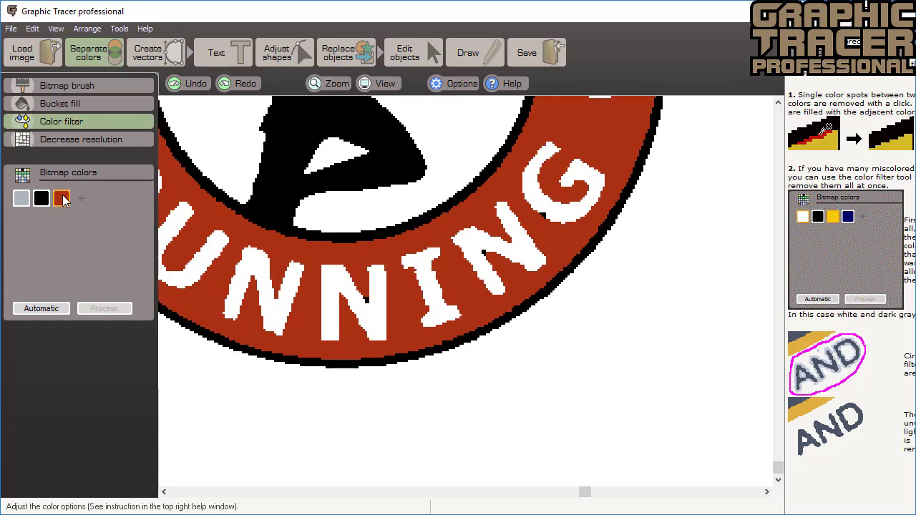
left_click(21, 199)
mouse_move(442, 239)
left_mouse_down()
mouse_move(340, 277)
mouse_move(351, 305)
mouse_move(398, 326)
mouse_move(489, 305)
mouse_move(561, 224)
mouse_move(559, 208)
mouse_move(538, 206)
left_mouse_up()
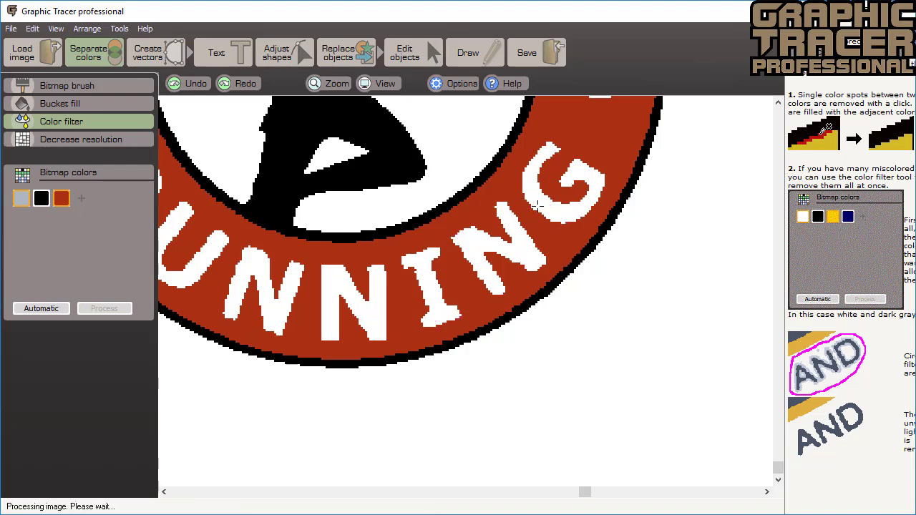
- Trace the logo with Create vectors into a red ring, white lettering and a black runner
left_click(150, 44)
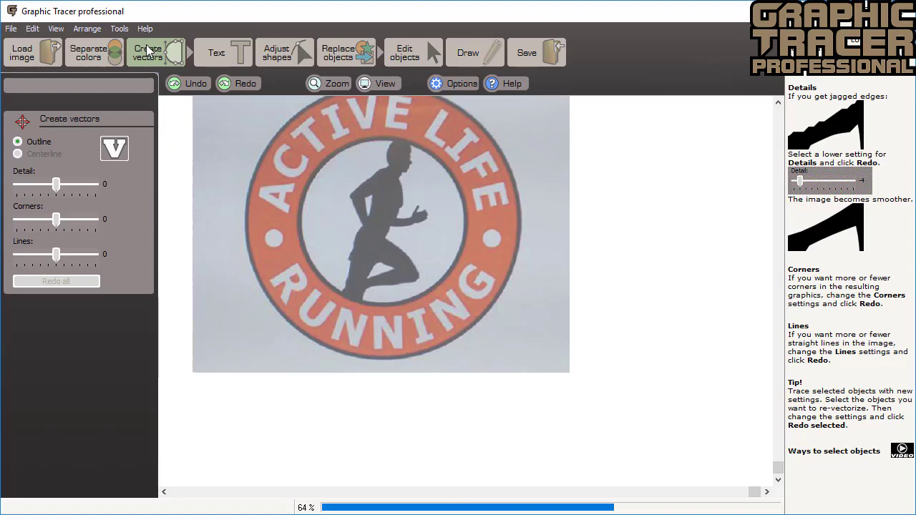
scroll(465, 297, "up", 3)
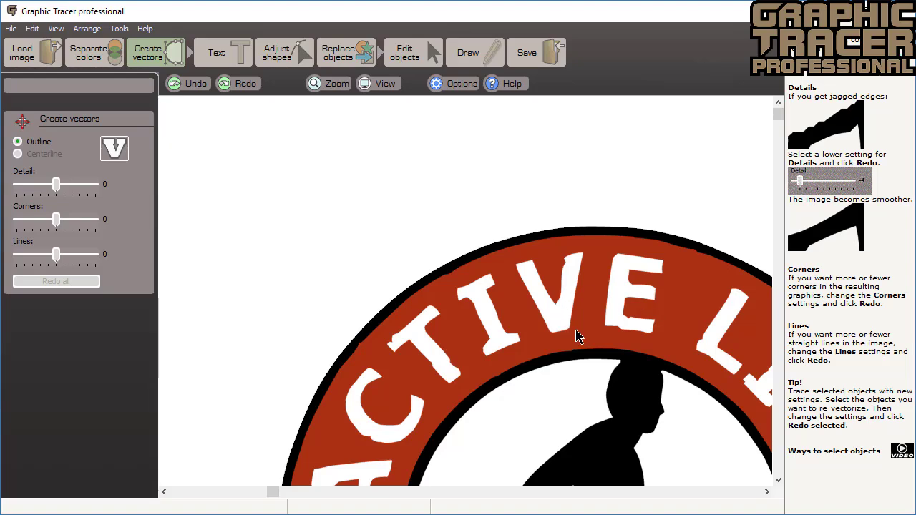
scroll(581, 351, "down", 4)
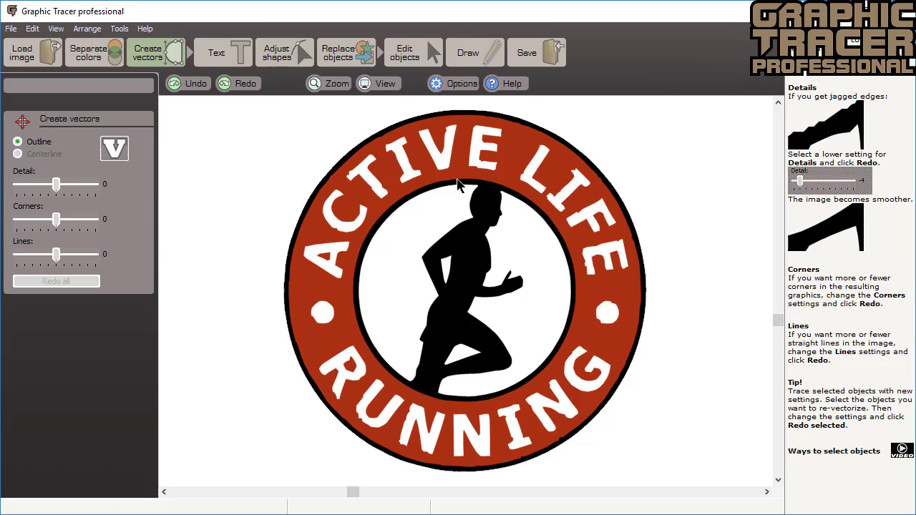
- Select ACTIVE LIFE, fit it to a circular-arc baseline and split it into letters
left_click(234, 51)
left_click_drag(522, 202, 680, 285)
left_click(129, 86)
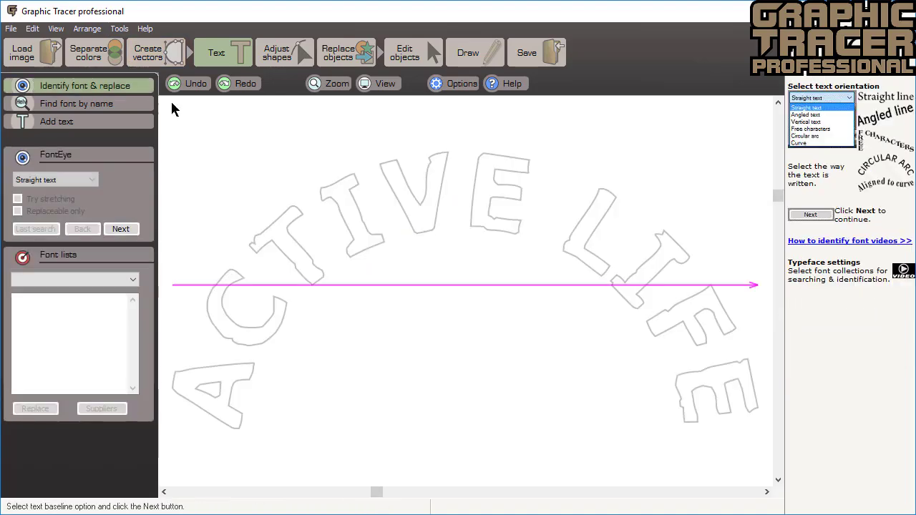
left_click(63, 181)
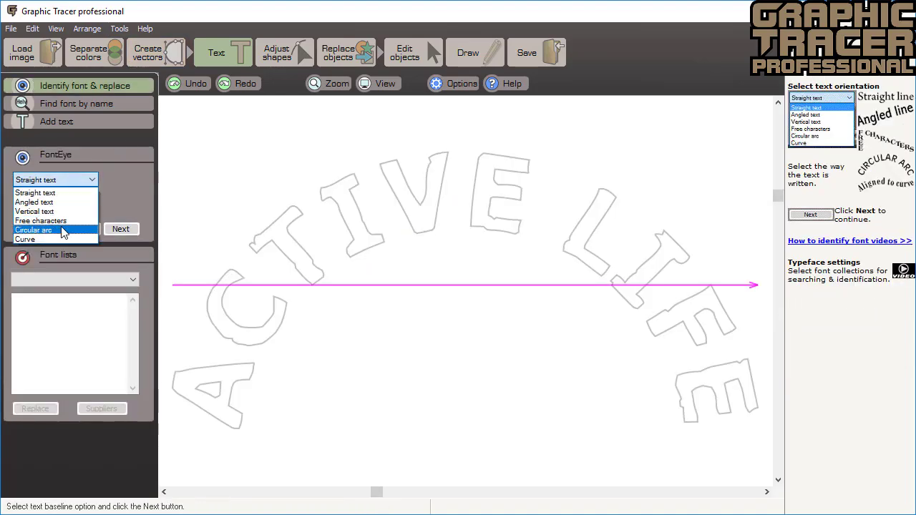
left_click(63, 230)
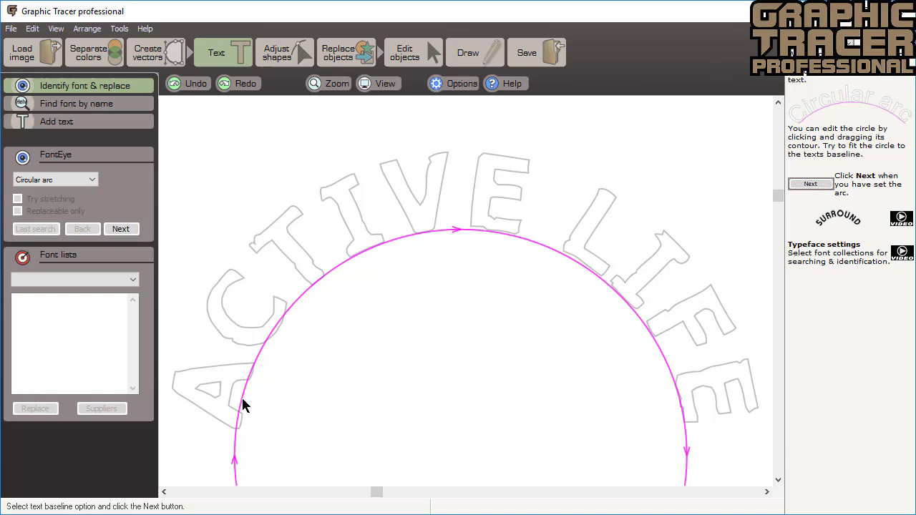
left_click_drag(244, 405, 244, 405)
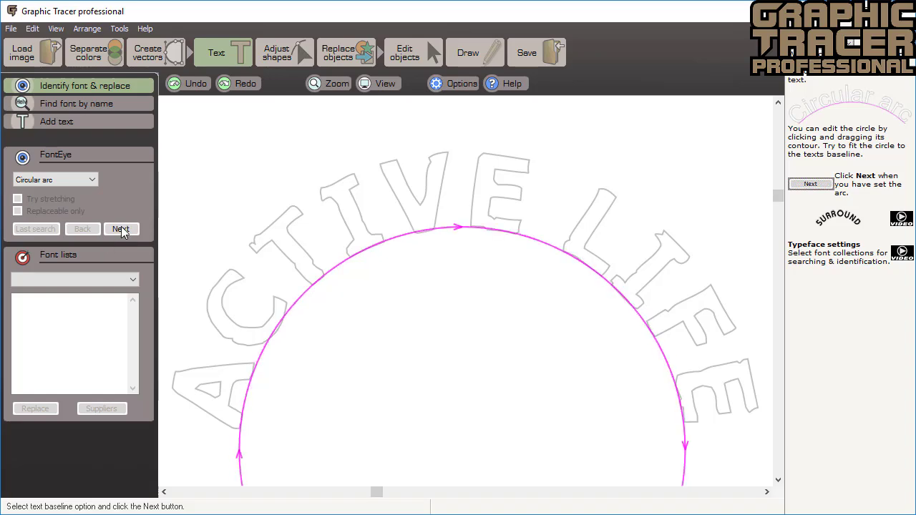
left_click(124, 229)
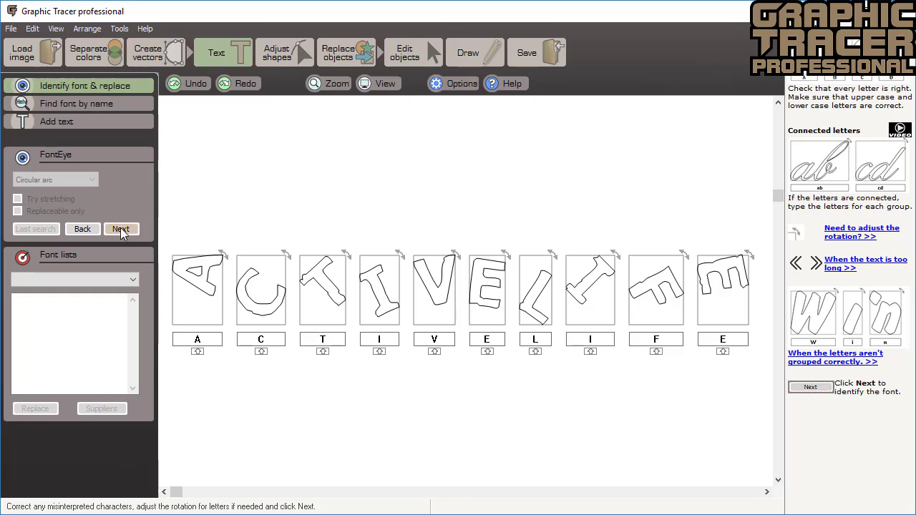
- Match the letters to installed Tahoma Bold and rotate and nudge the L into place
left_click(120, 229)
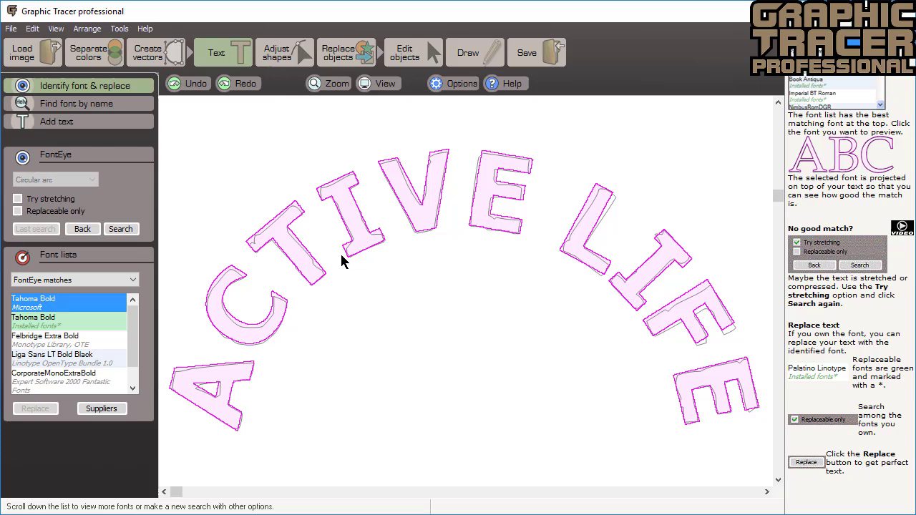
left_click(87, 332)
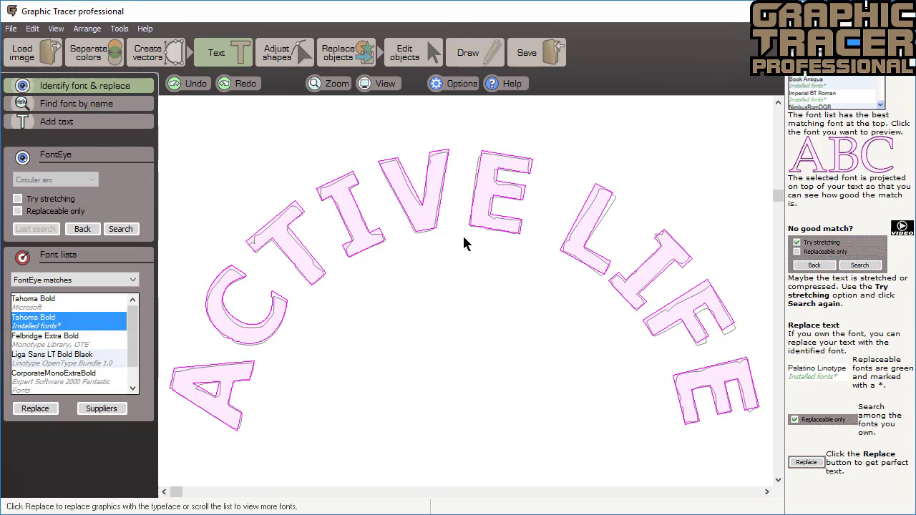
left_click(593, 236)
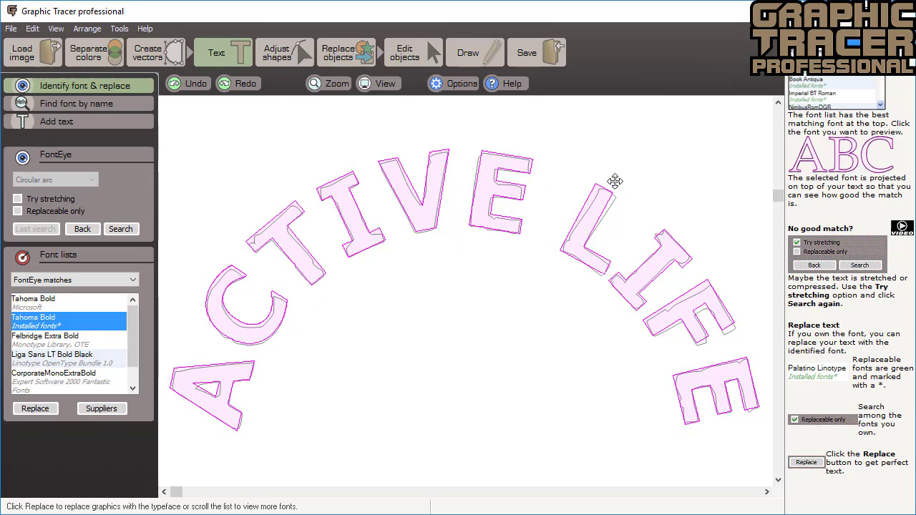
left_click_drag(616, 182, 619, 185)
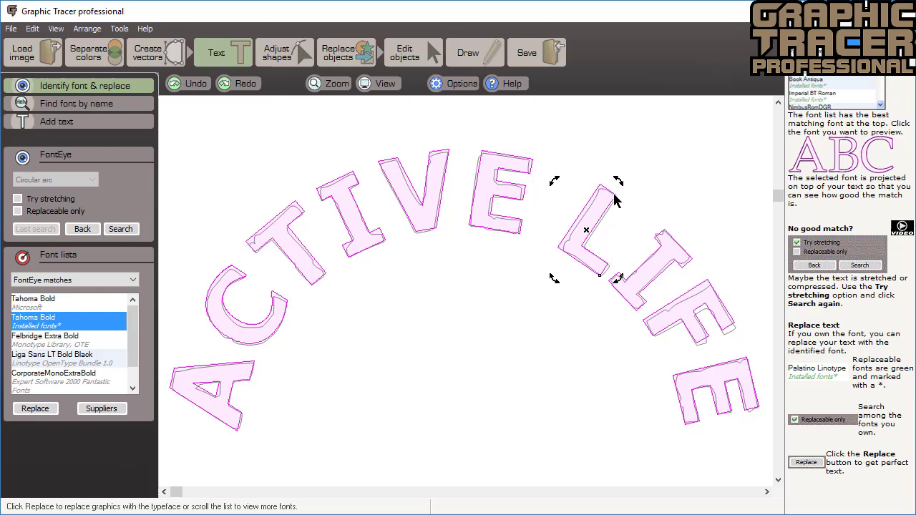
left_click_drag(584, 237, 587, 240)
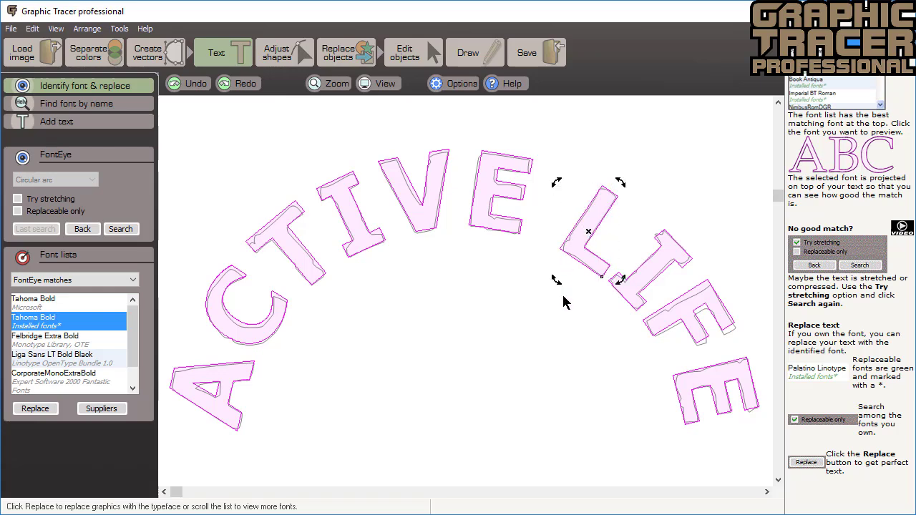
- Nudge the F down and right to follow the arc
left_click(667, 326)
left_click_drag(689, 311, 692, 314)
left_click(576, 372)
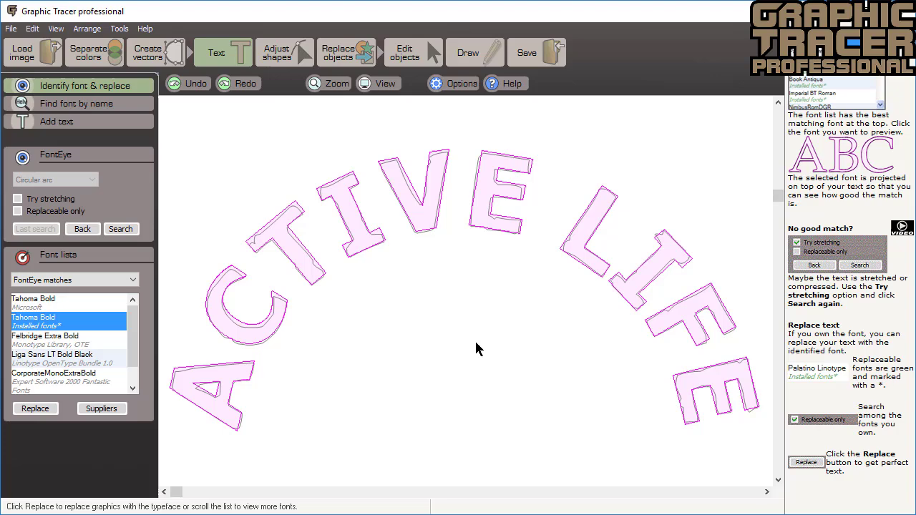
- Apply Tahoma Bold to ACTIVE LIFE, then fit RUNNING to a circular arc and split its letters
left_click(35, 411)
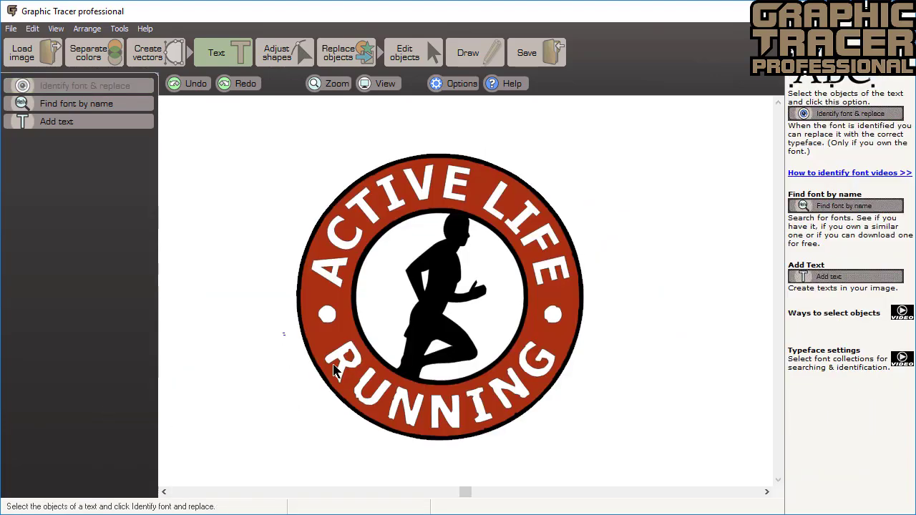
left_click_drag(334, 370, 583, 449)
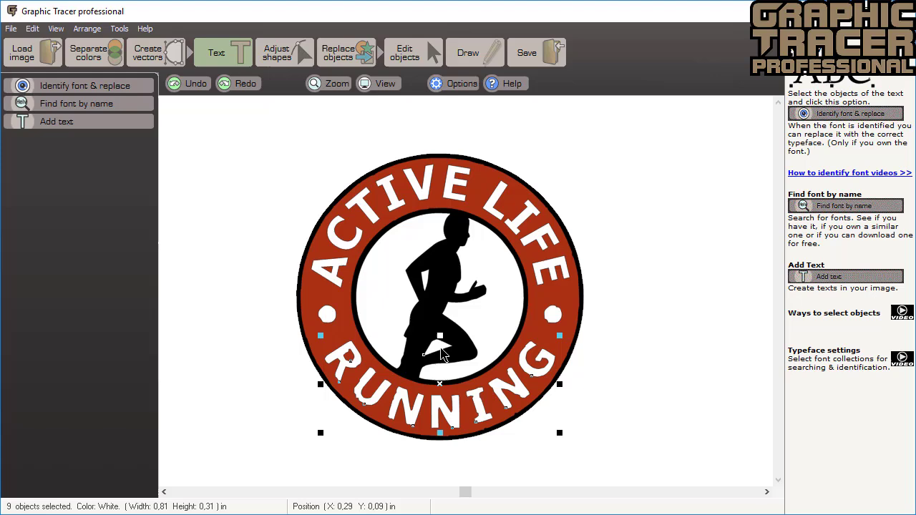
left_click(111, 83)
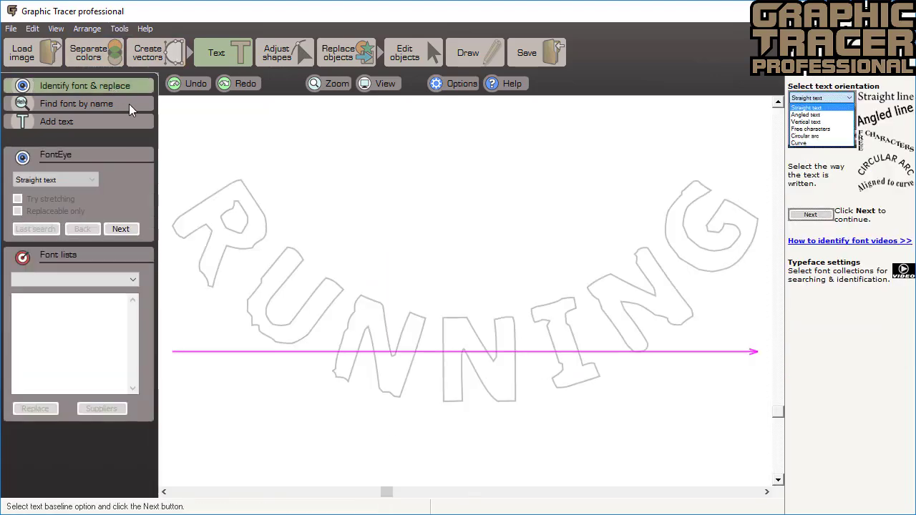
left_click(66, 180)
left_click(57, 233)
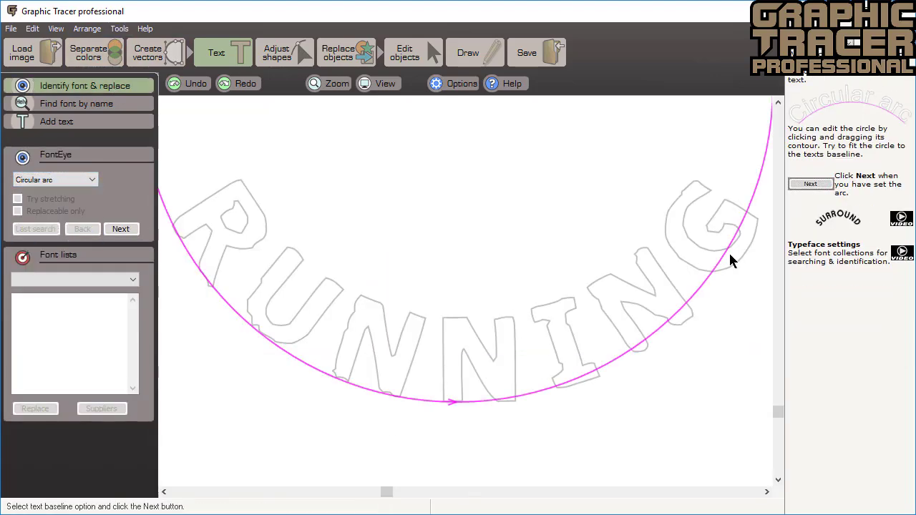
left_click_drag(722, 254, 738, 264)
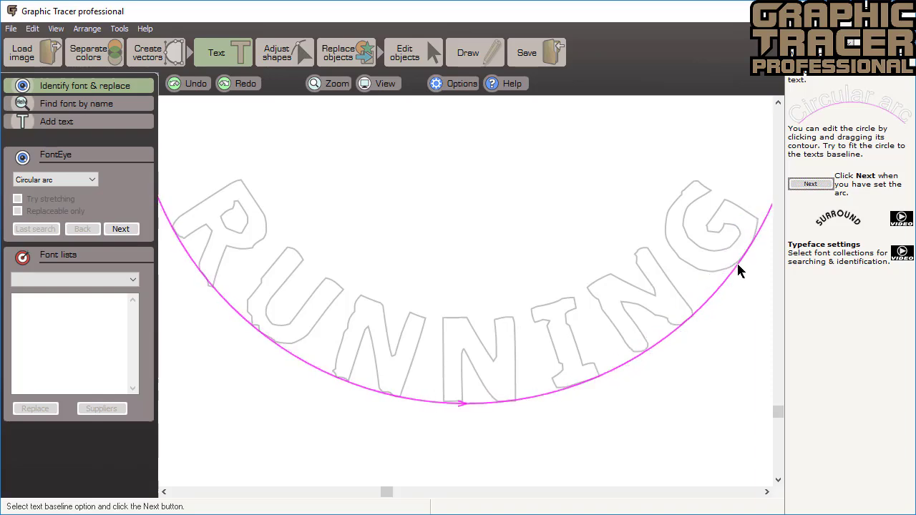
left_click(121, 229)
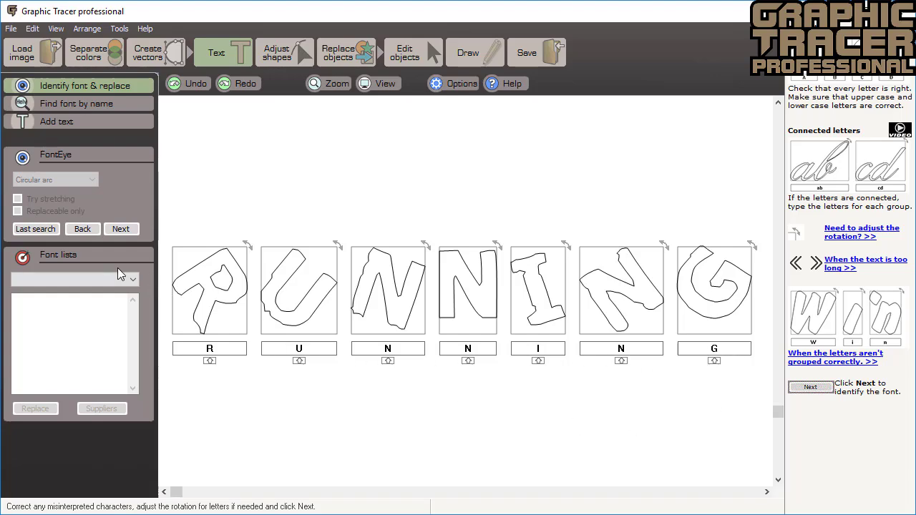
- Match RUNNING to installed Tahoma Bold and replace it
left_click(21, 230)
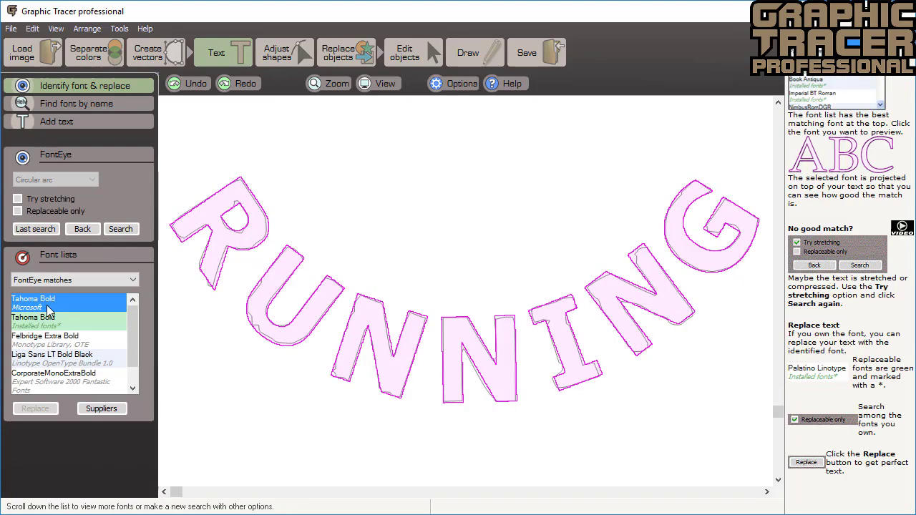
left_click(56, 322)
left_click(36, 410)
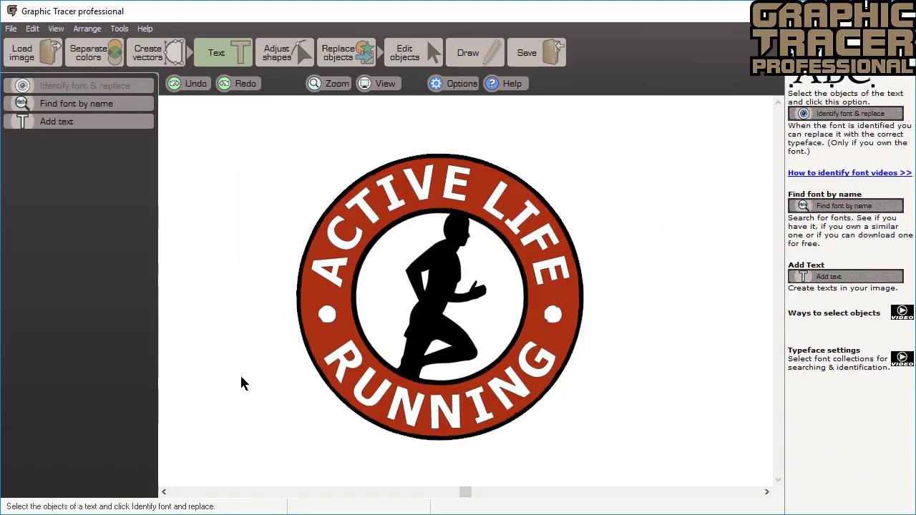
- In Adjust shapes, make the head-tip node of the white shape a sharp corner
left_click(295, 55)
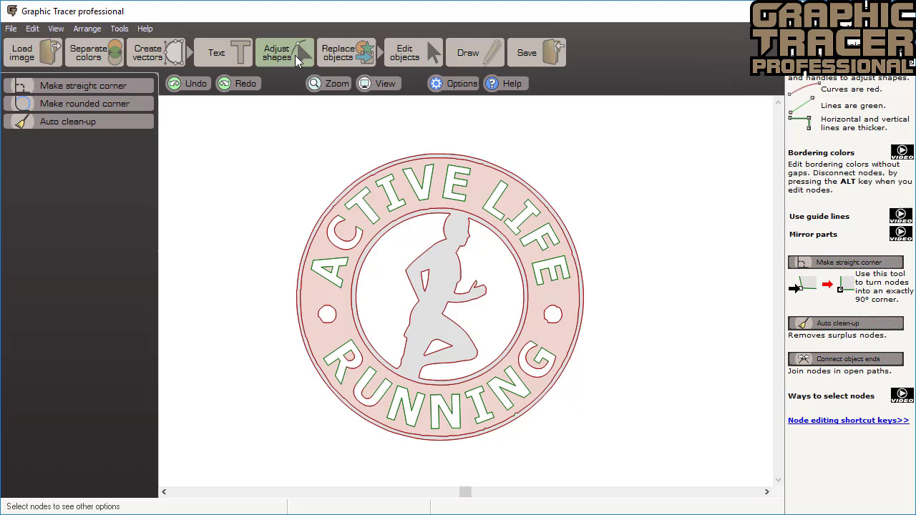
left_click(513, 256)
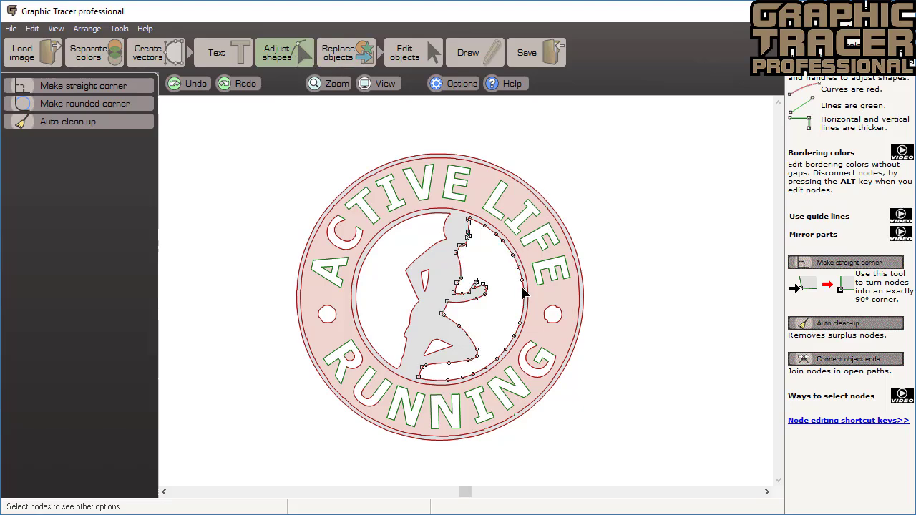
scroll(464, 292, "up", 2)
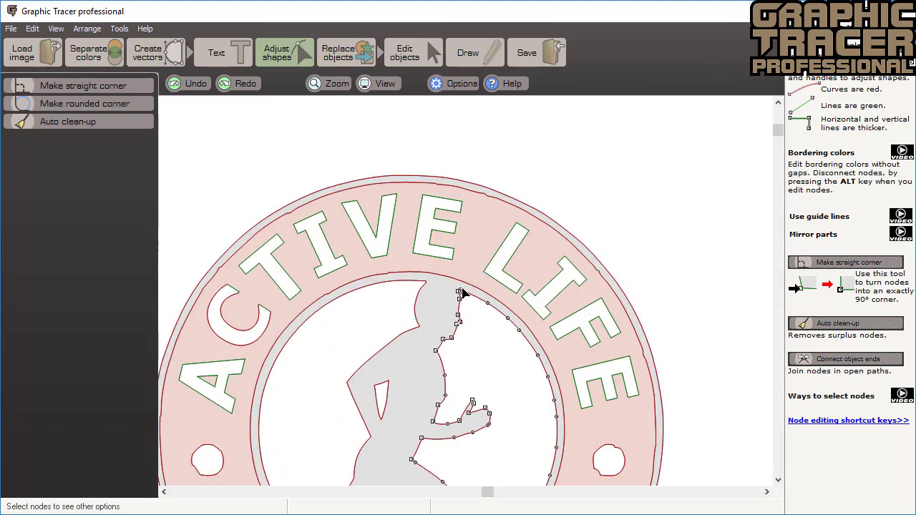
scroll(464, 291, "up", 4)
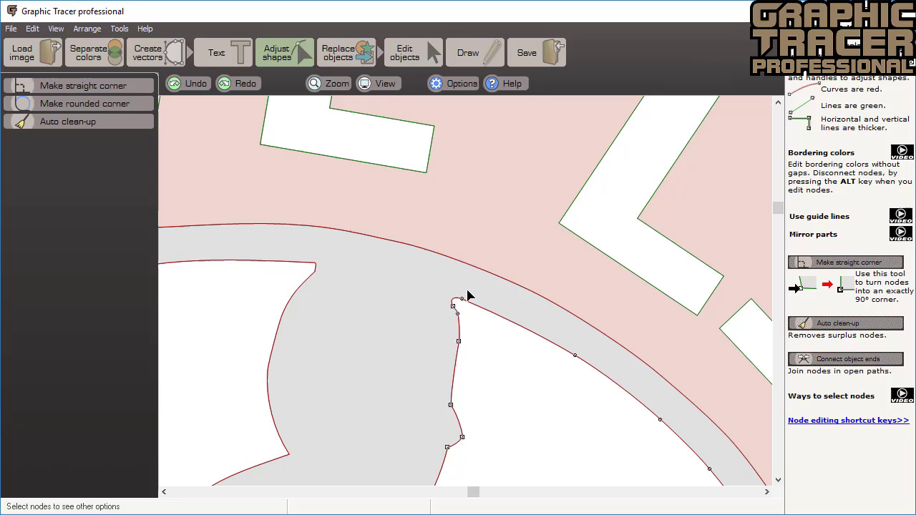
left_click_drag(467, 291, 445, 309)
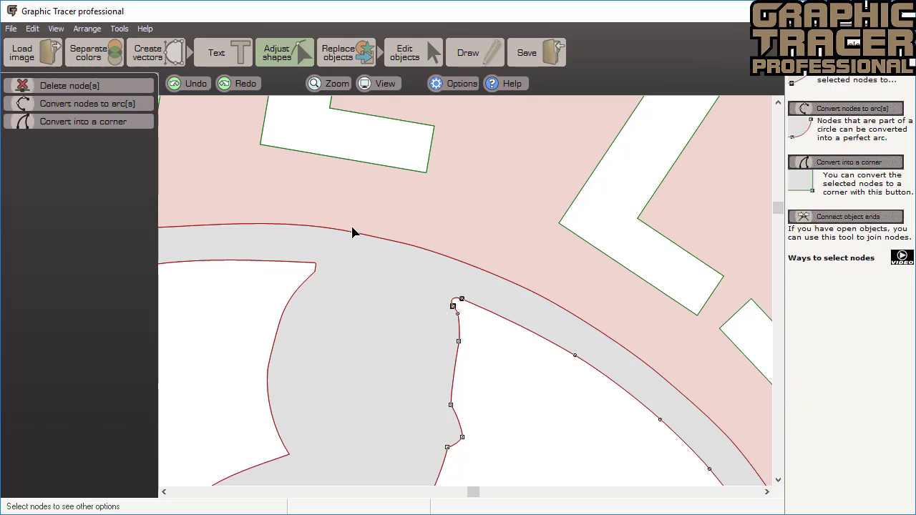
left_click(139, 123)
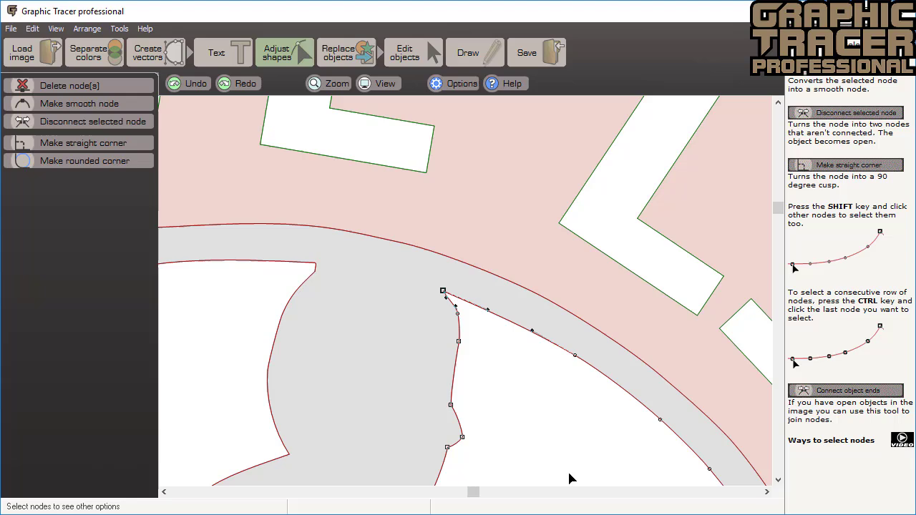
- Convert the nodes along the shape's right edge into a smooth arc
scroll(466, 296, "down", 5)
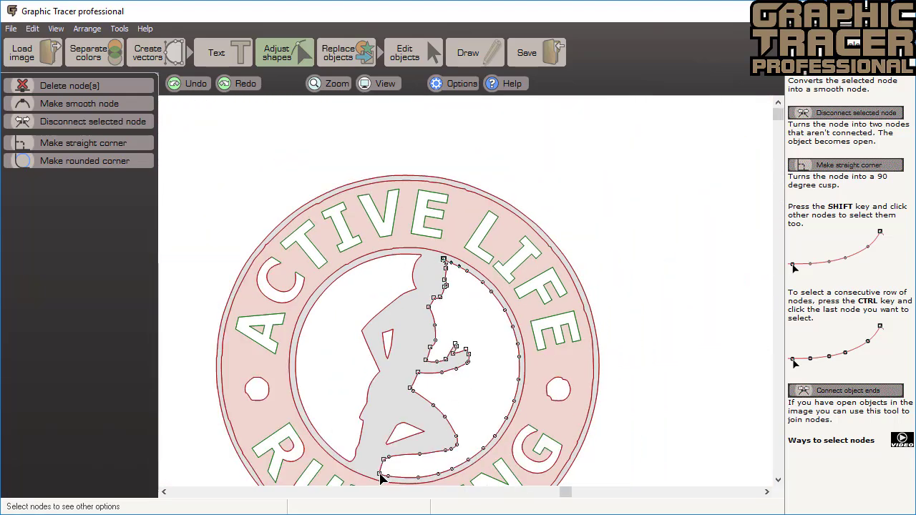
left_click(380, 476, "ctrl")
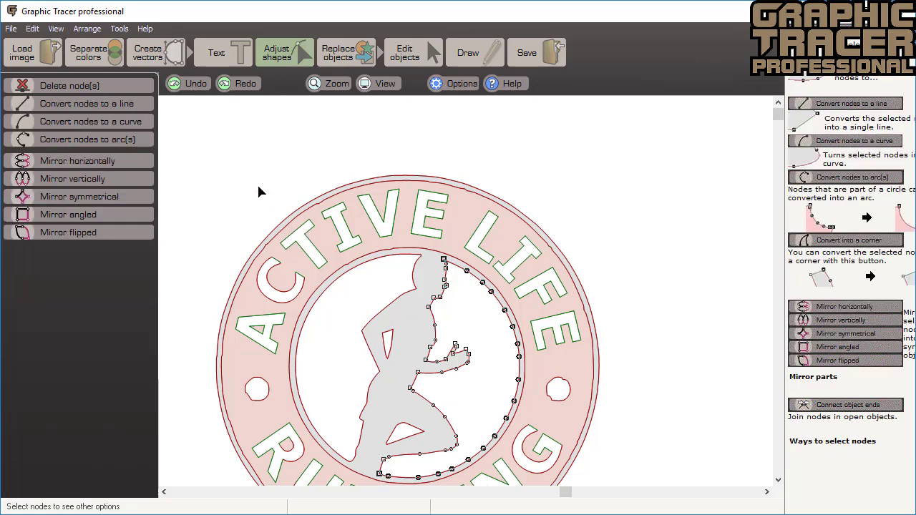
left_click(142, 139)
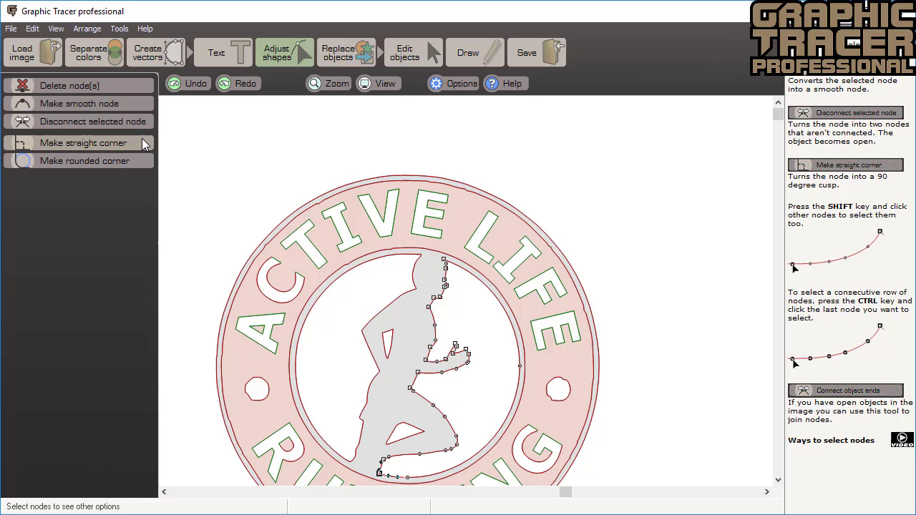
left_click(295, 160)
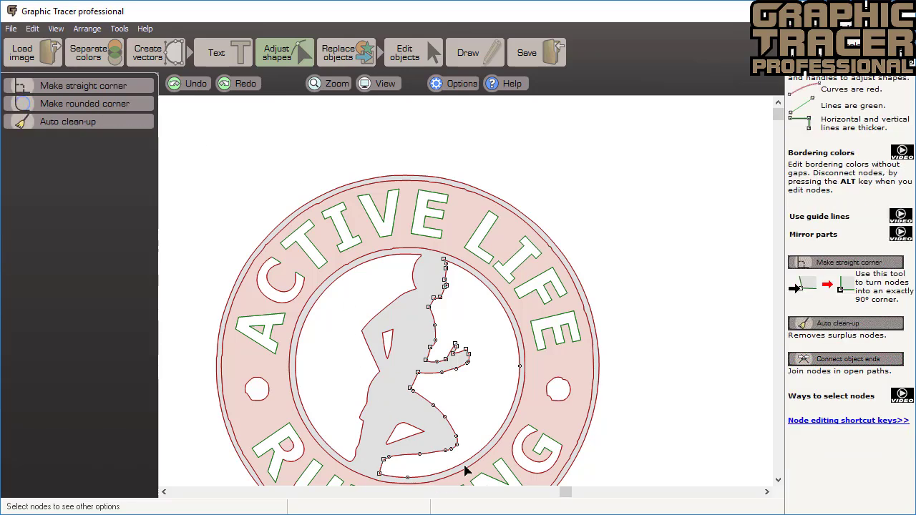
- Turn the head-top node and the runner–circle junction node into sharp corners
left_click(412, 261)
scroll(465, 293, "up", 1)
scroll(465, 293, "up", 2)
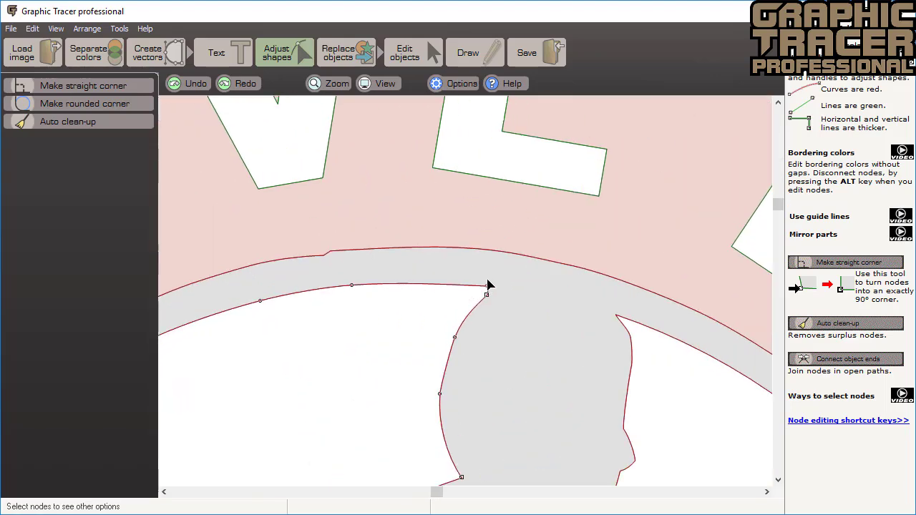
left_click_drag(470, 282, 539, 326)
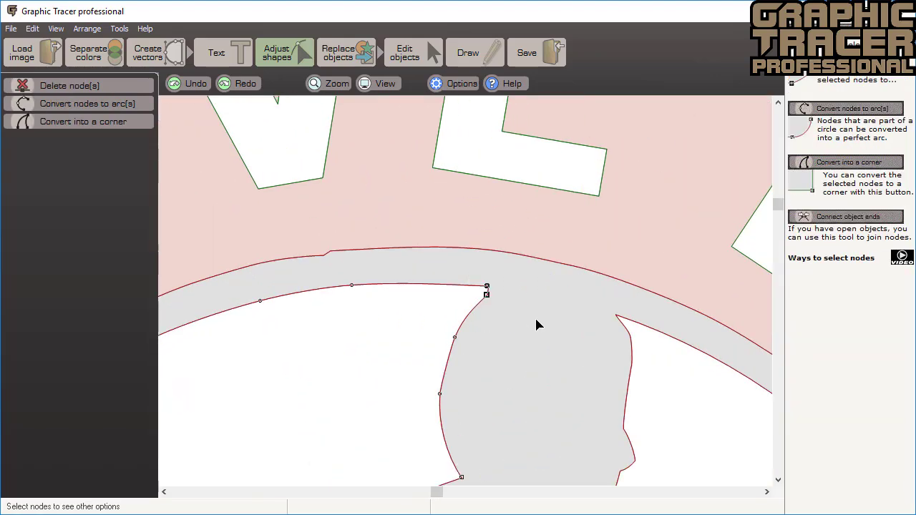
left_click(137, 121)
scroll(465, 295, "down", 4)
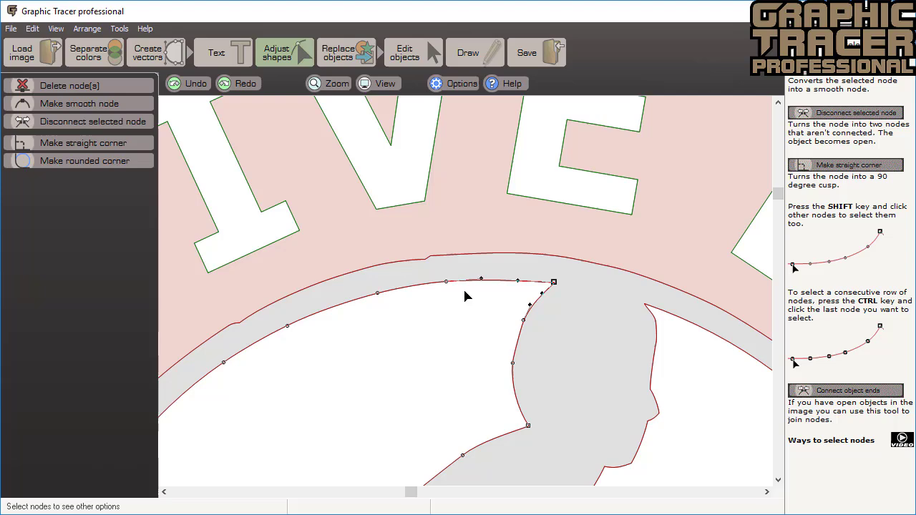
scroll(465, 294, "up", 3)
scroll(465, 294, "up", 3)
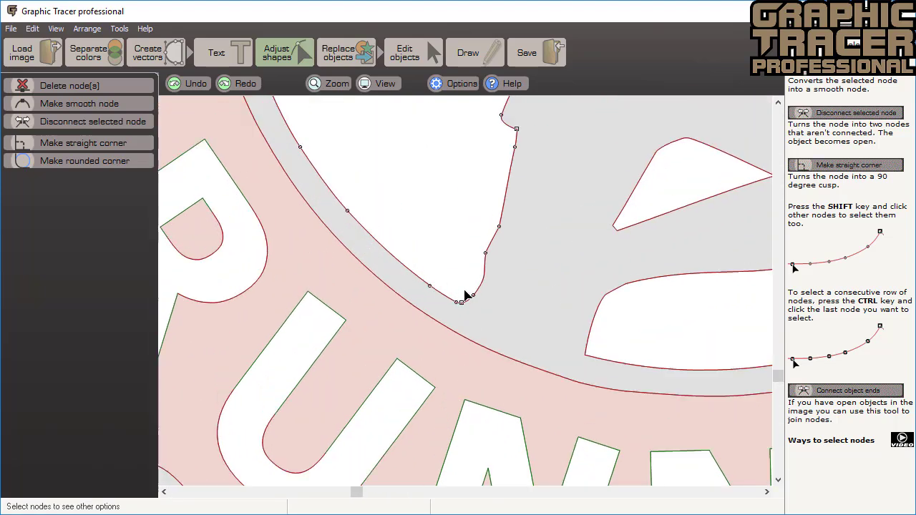
left_click(462, 307)
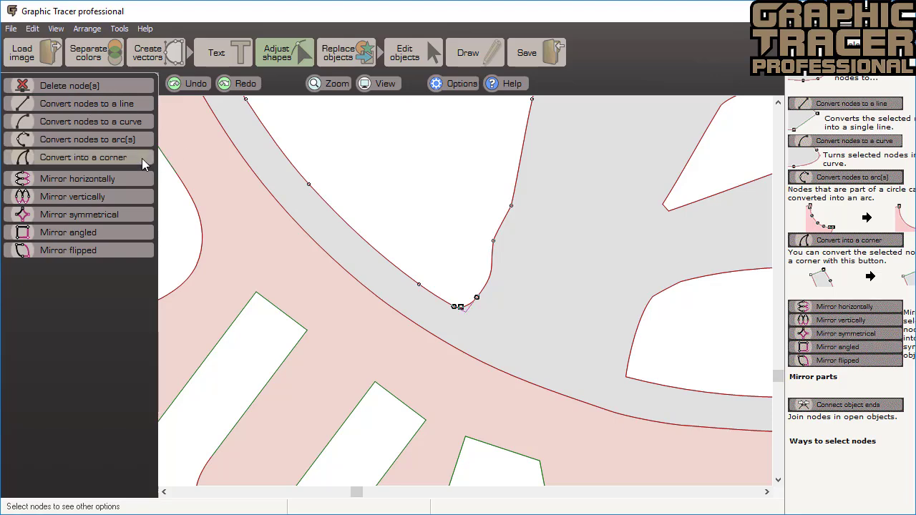
left_click(142, 158)
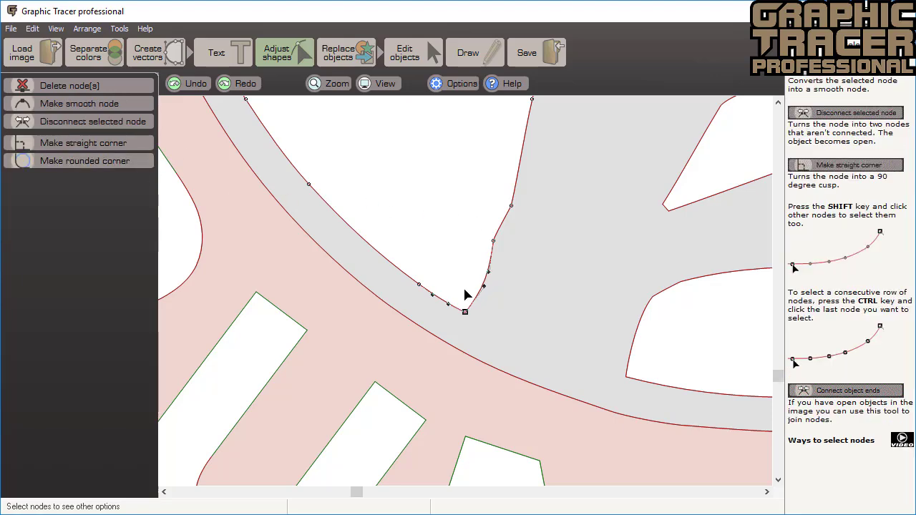
- Convert the inner-circle nodes between those corners into a true circular arc
scroll(465, 295, "down", 4)
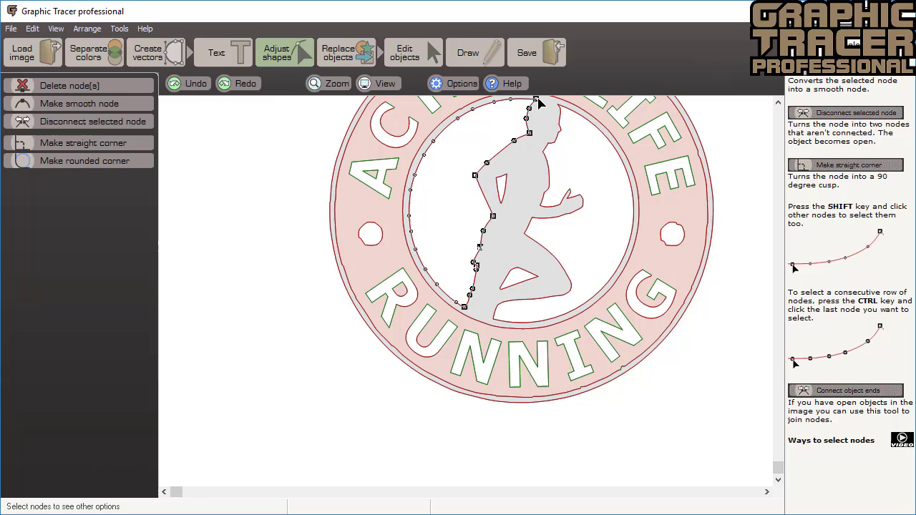
left_click(536, 99, "ctrl")
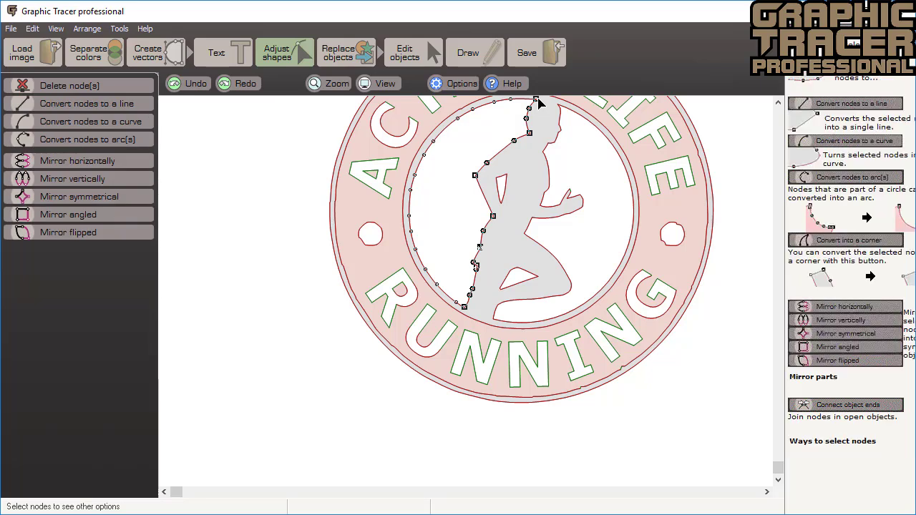
left_click(538, 100, "ctrl")
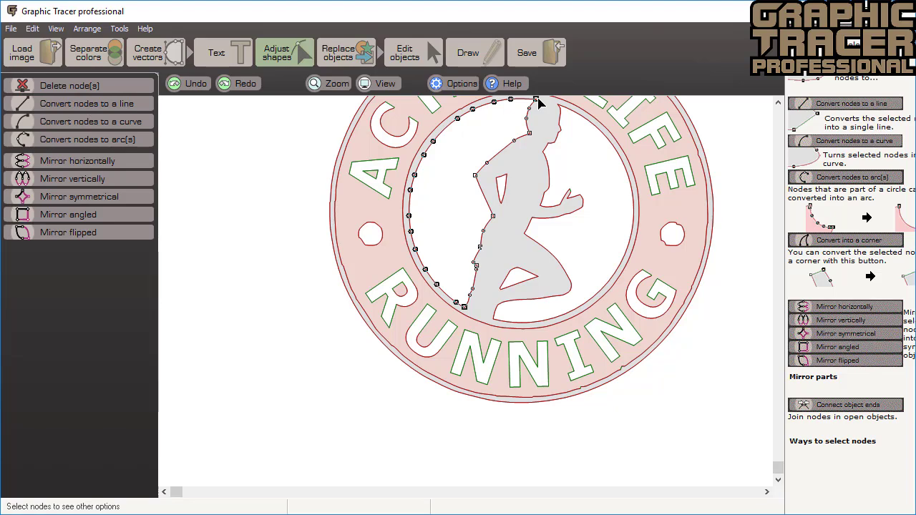
left_click(146, 141)
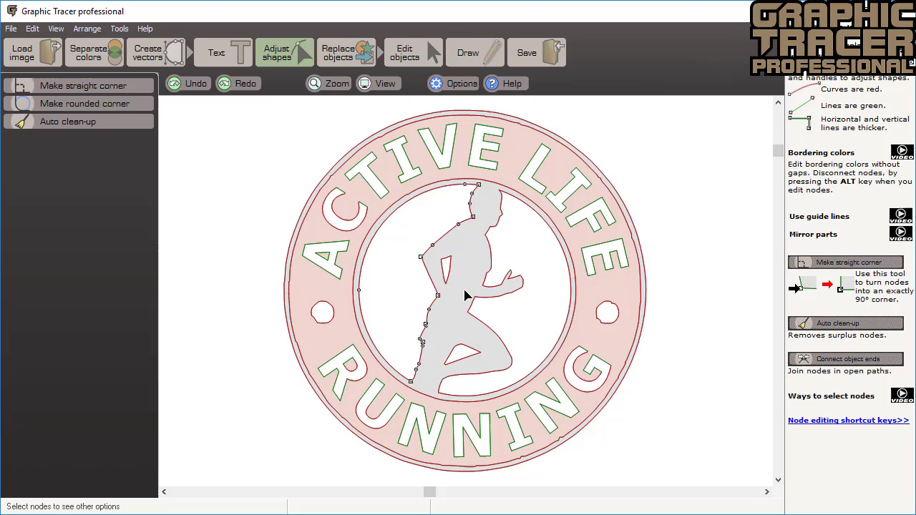
- Check the head against the bitmap, then switch to the Replace objects stage
scroll(465, 296, "up", 5)
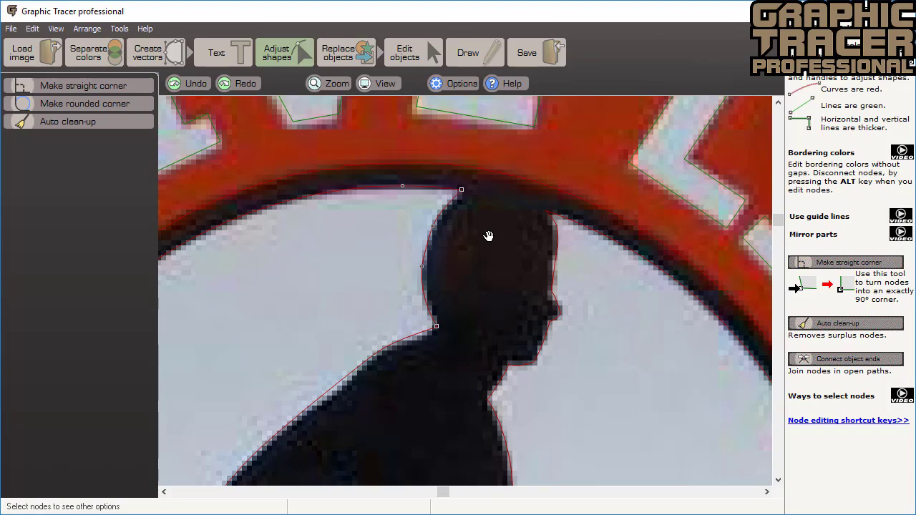
scroll(462, 286, "down", 4)
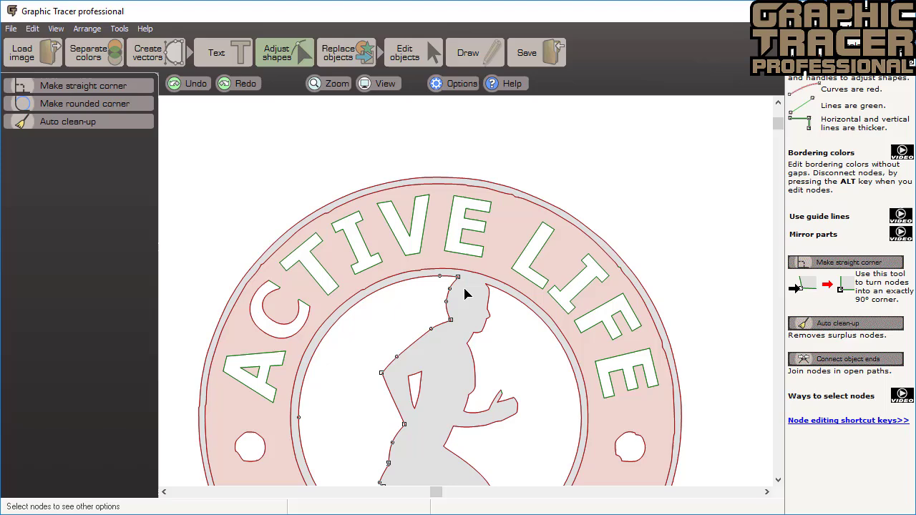
scroll(464, 294, "down", 2)
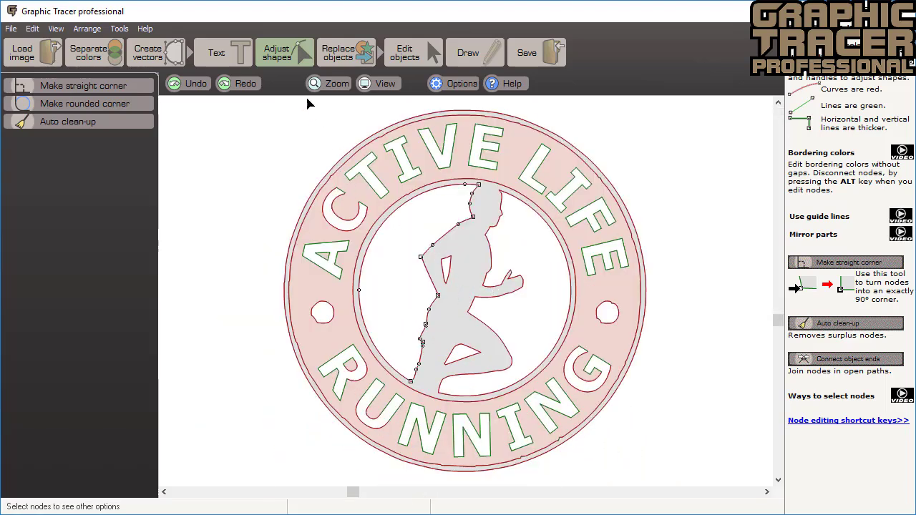
left_click(342, 49)
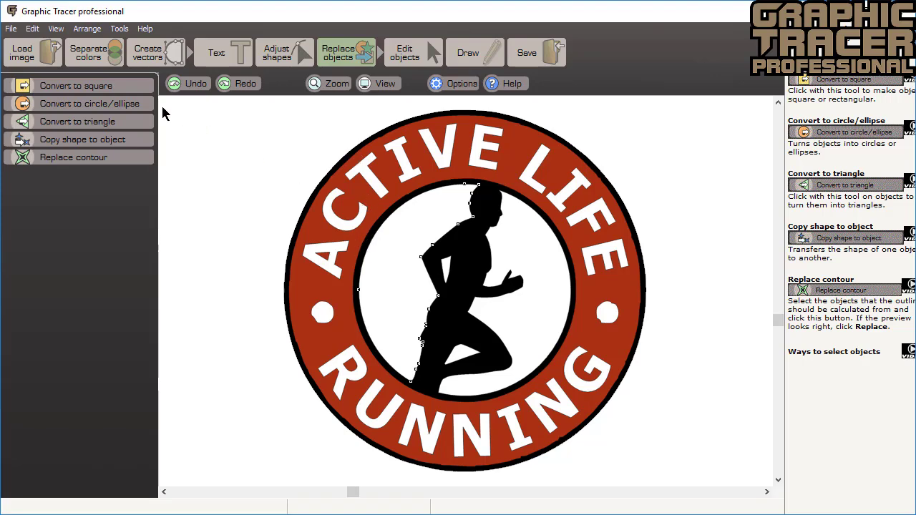
- Convert the outer ring, inner black ring and left and right white dots into true circles
left_click(129, 103)
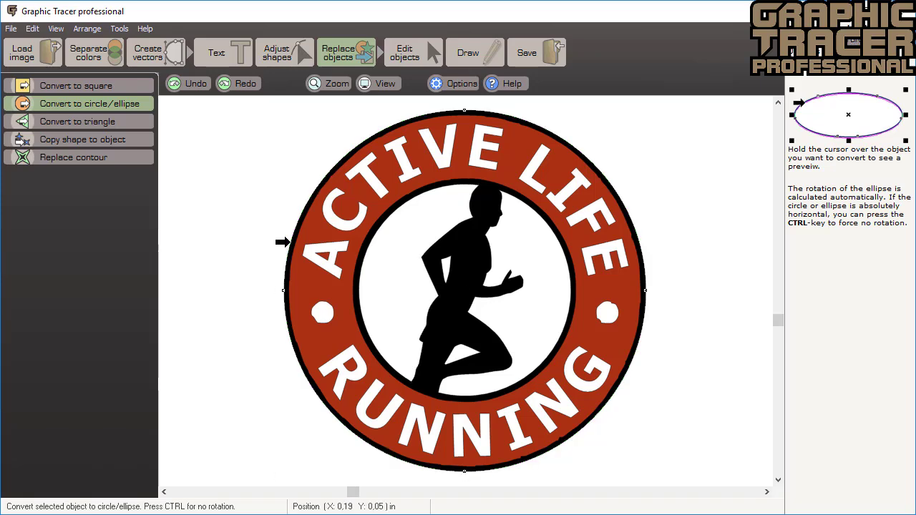
left_click(285, 243)
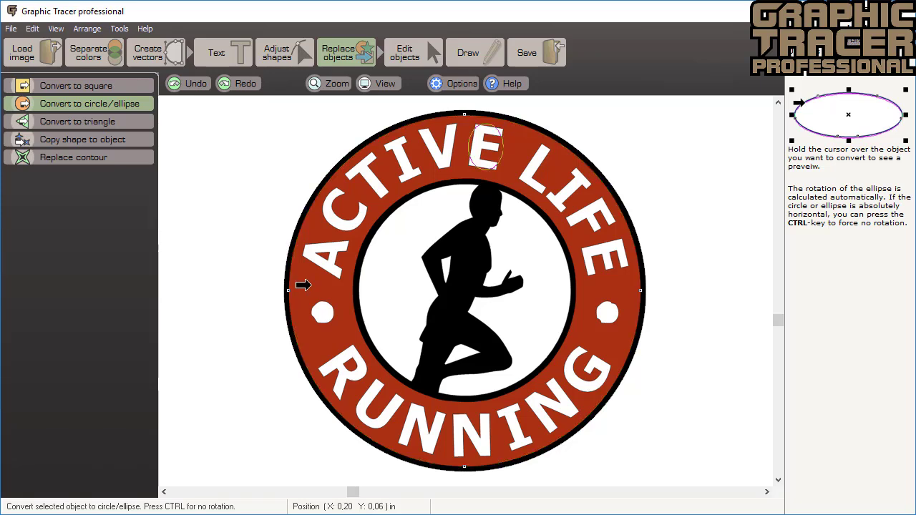
left_click(320, 309)
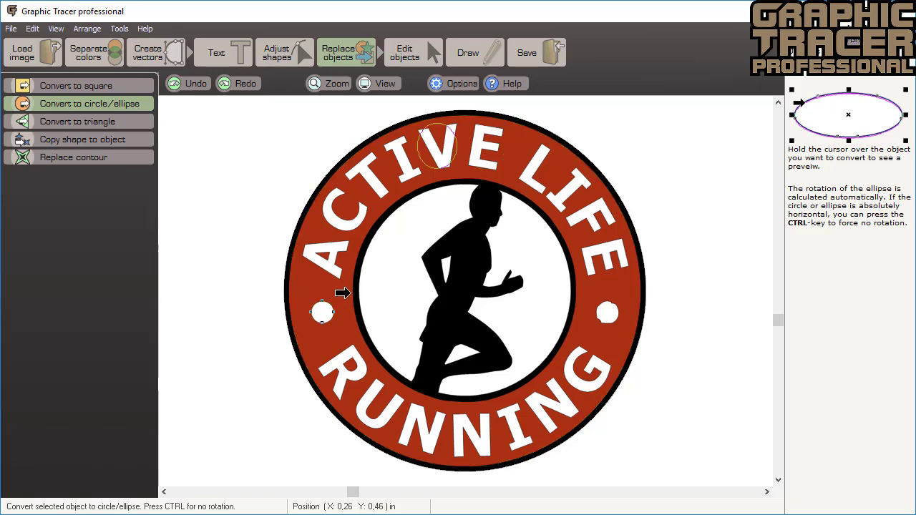
left_click(345, 293)
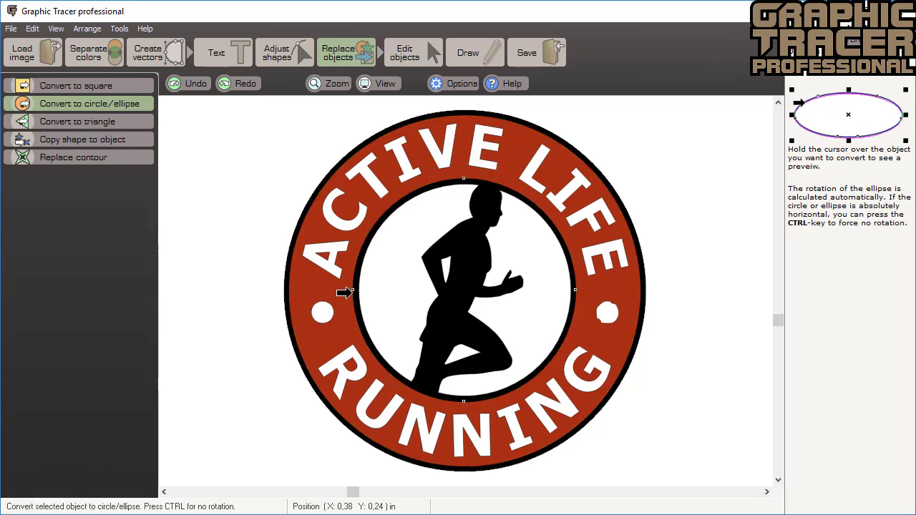
left_click(594, 310)
scroll(594, 310, "down", 1)
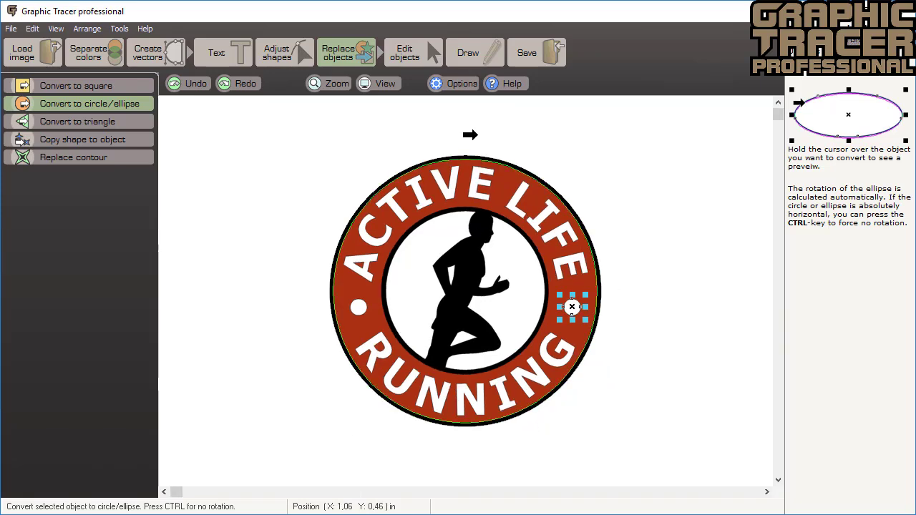
- Send the cleaned logo to Corel Draw X8 via the ClikLink transfer in the Save stage
left_click(535, 46)
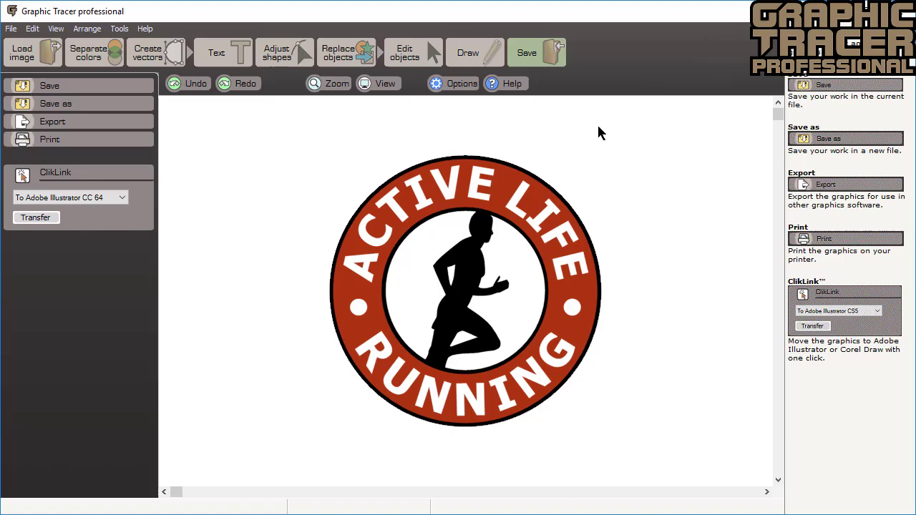
left_click(119, 198)
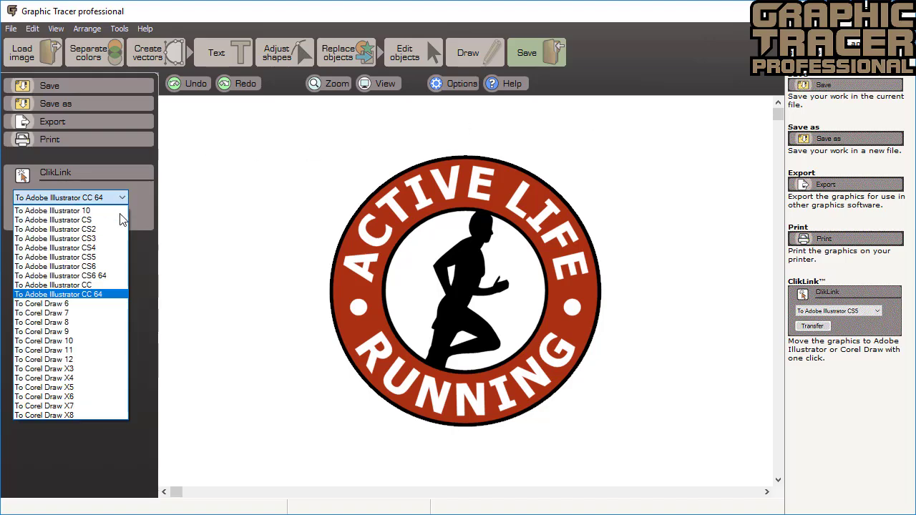
left_click(105, 416)
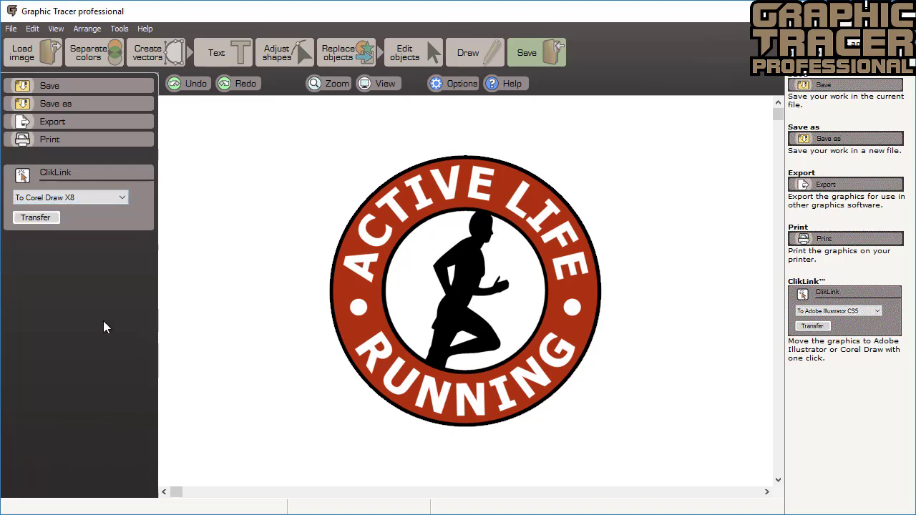
left_click(42, 217)
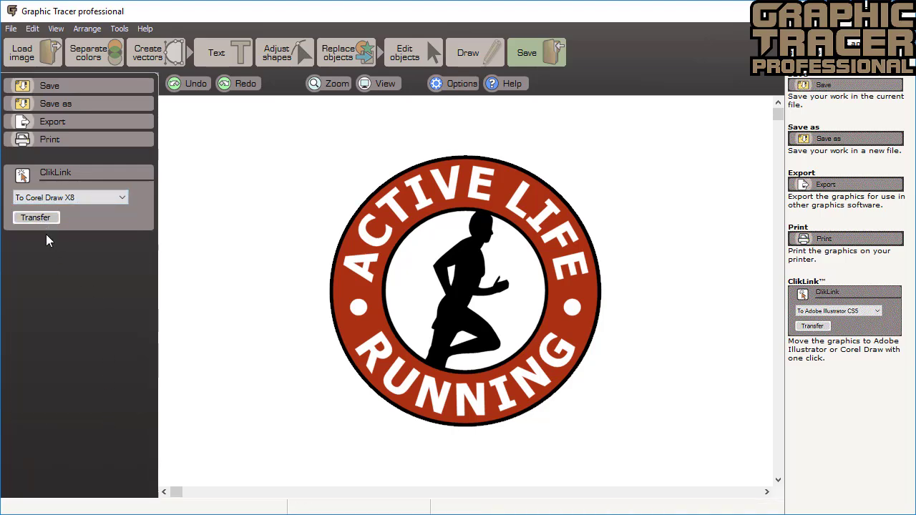